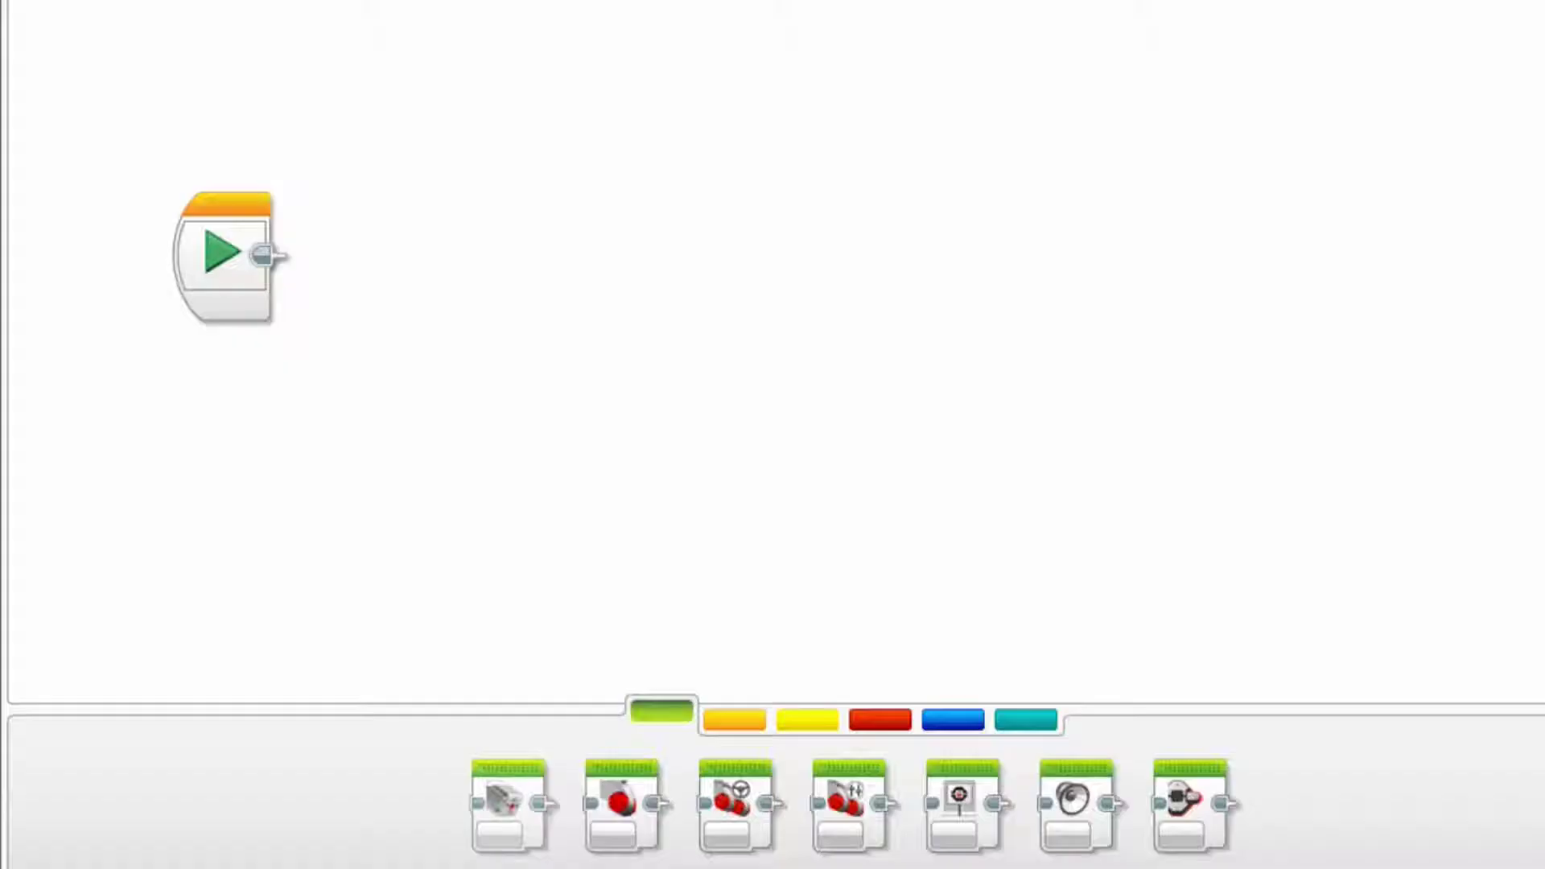
Step: Attach a Medium Motor block after Start, set to On at power 50
drag(507, 802, 351, 247)
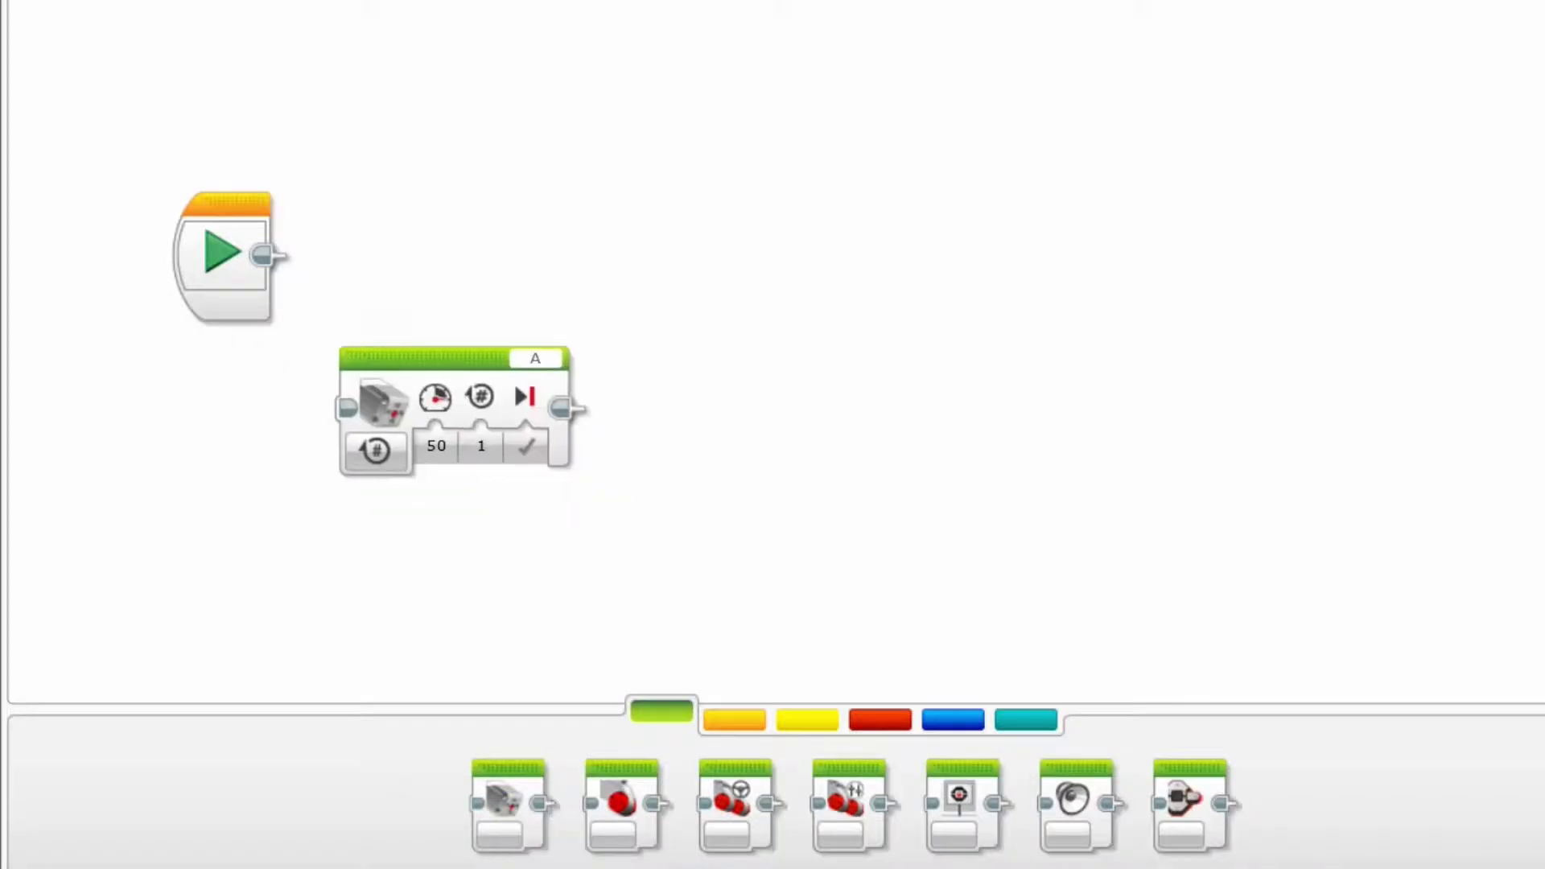
click(314, 297)
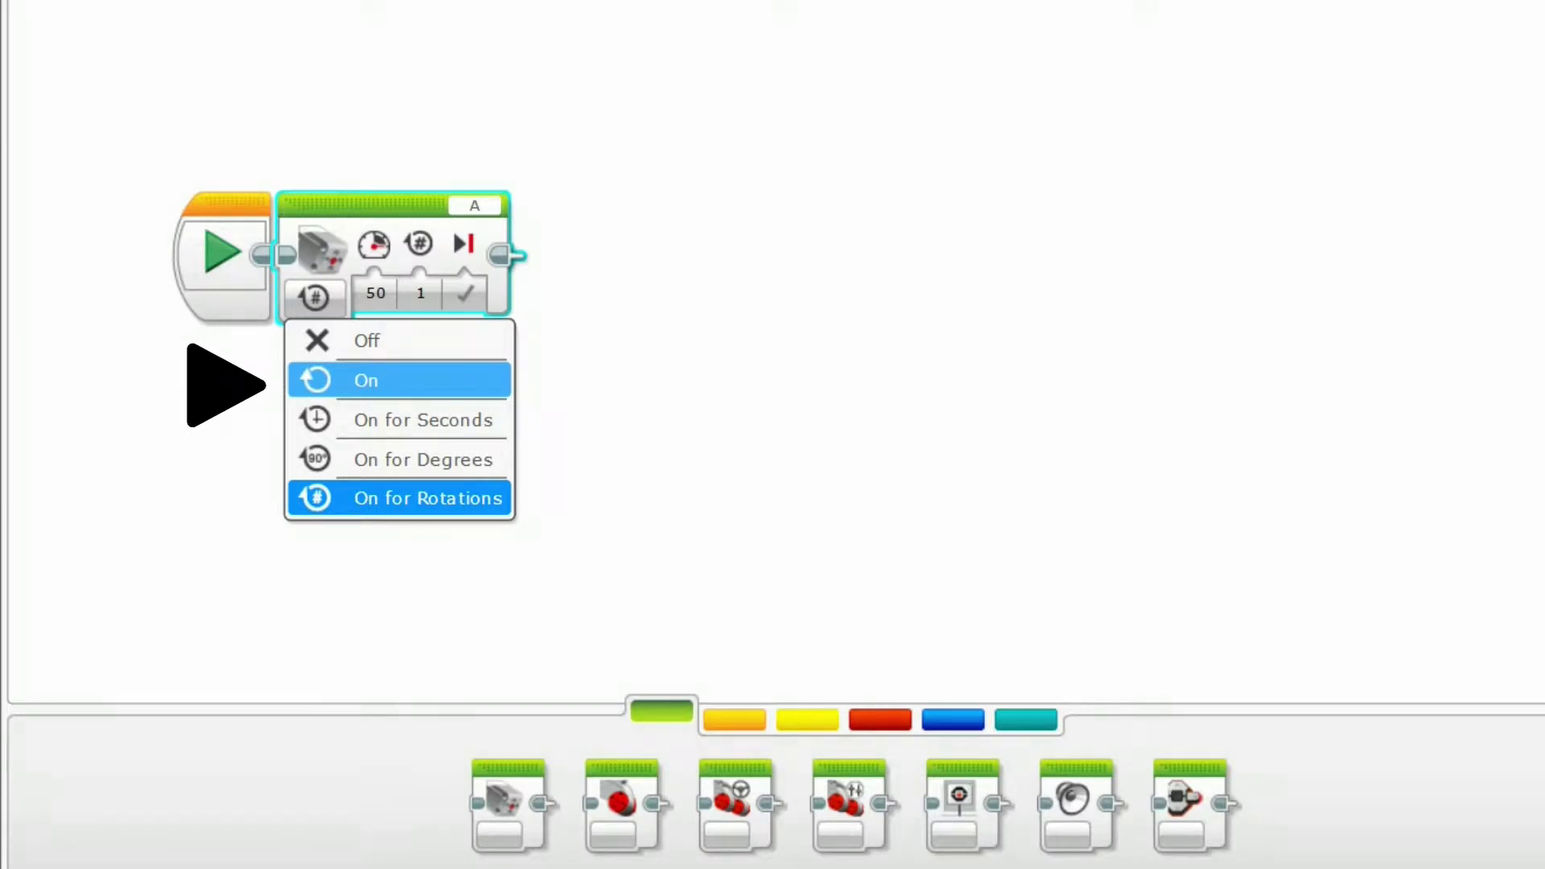
click(366, 379)
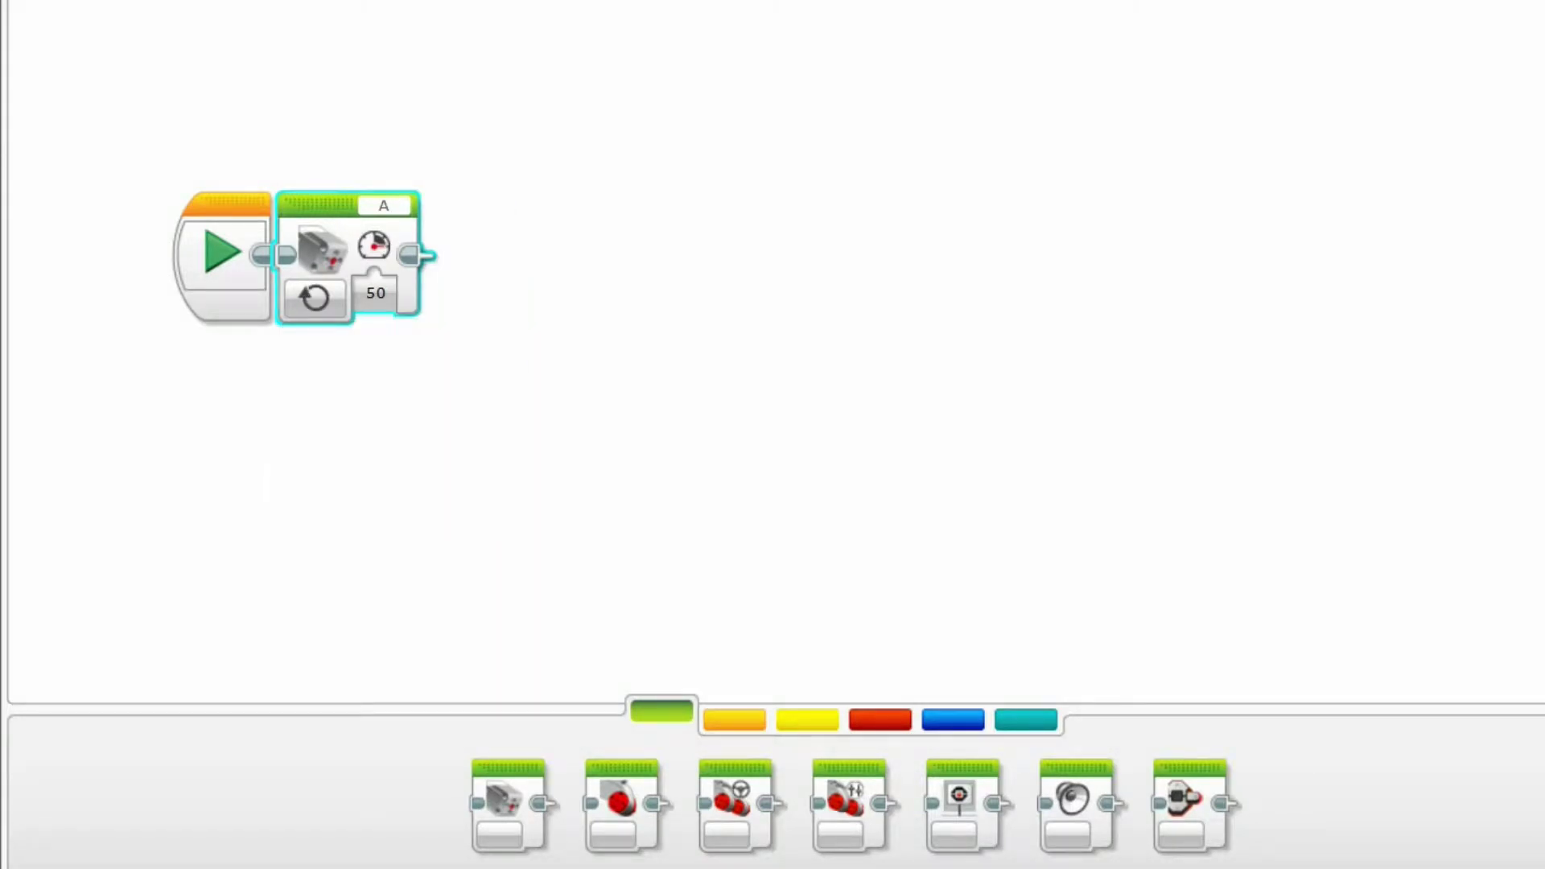
Step: Add a Wait block set to Ultrasonic Compare Distance in centimetres, threshold 50
click(734, 720)
drag(661, 802, 482, 259)
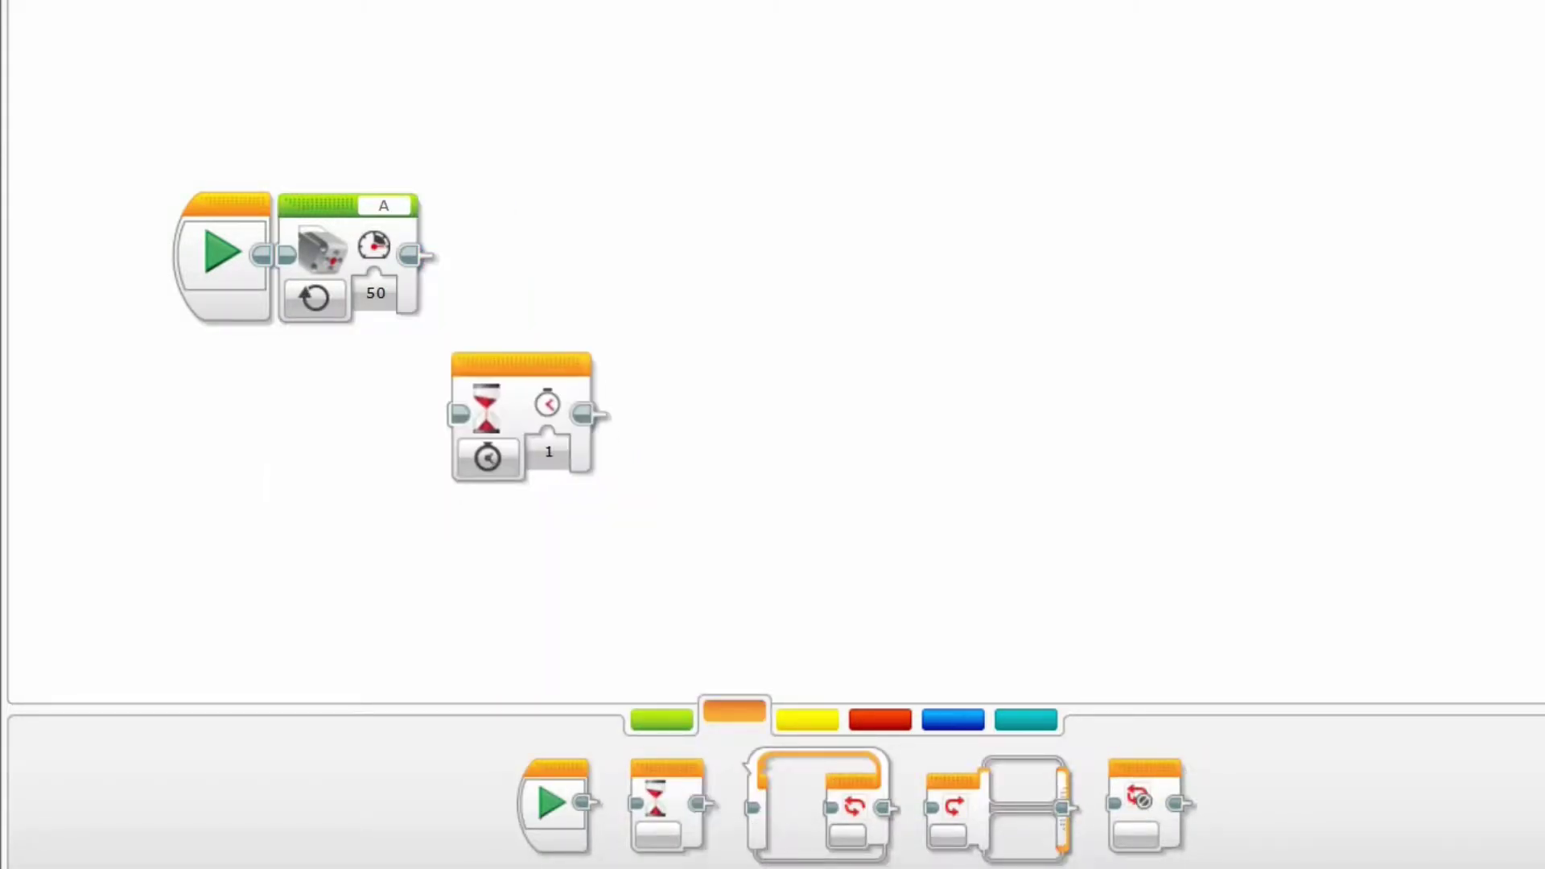
click(461, 298)
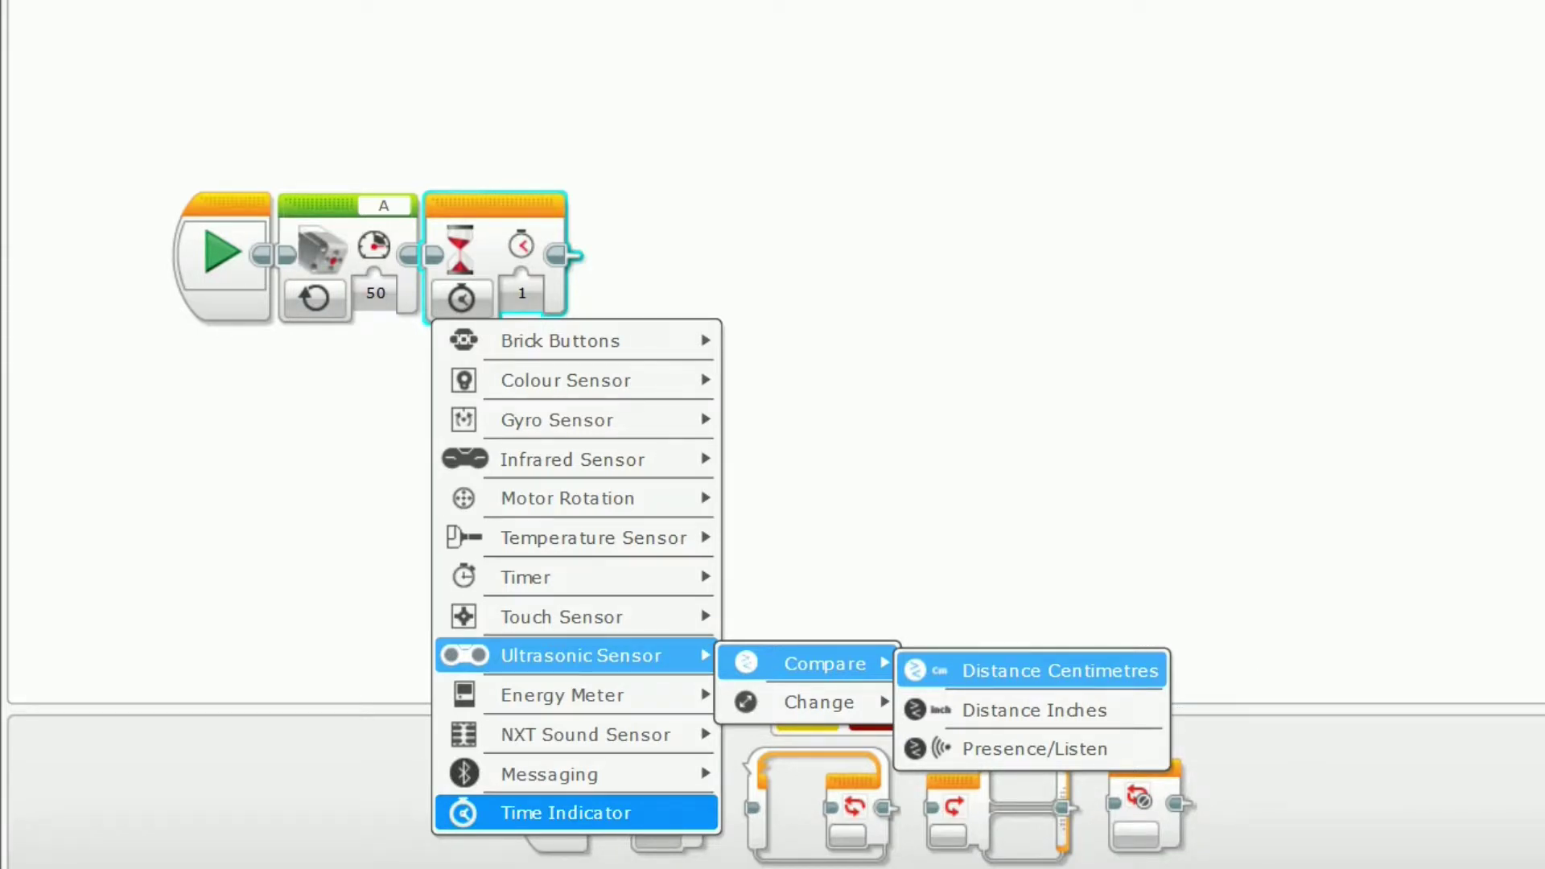
click(1032, 670)
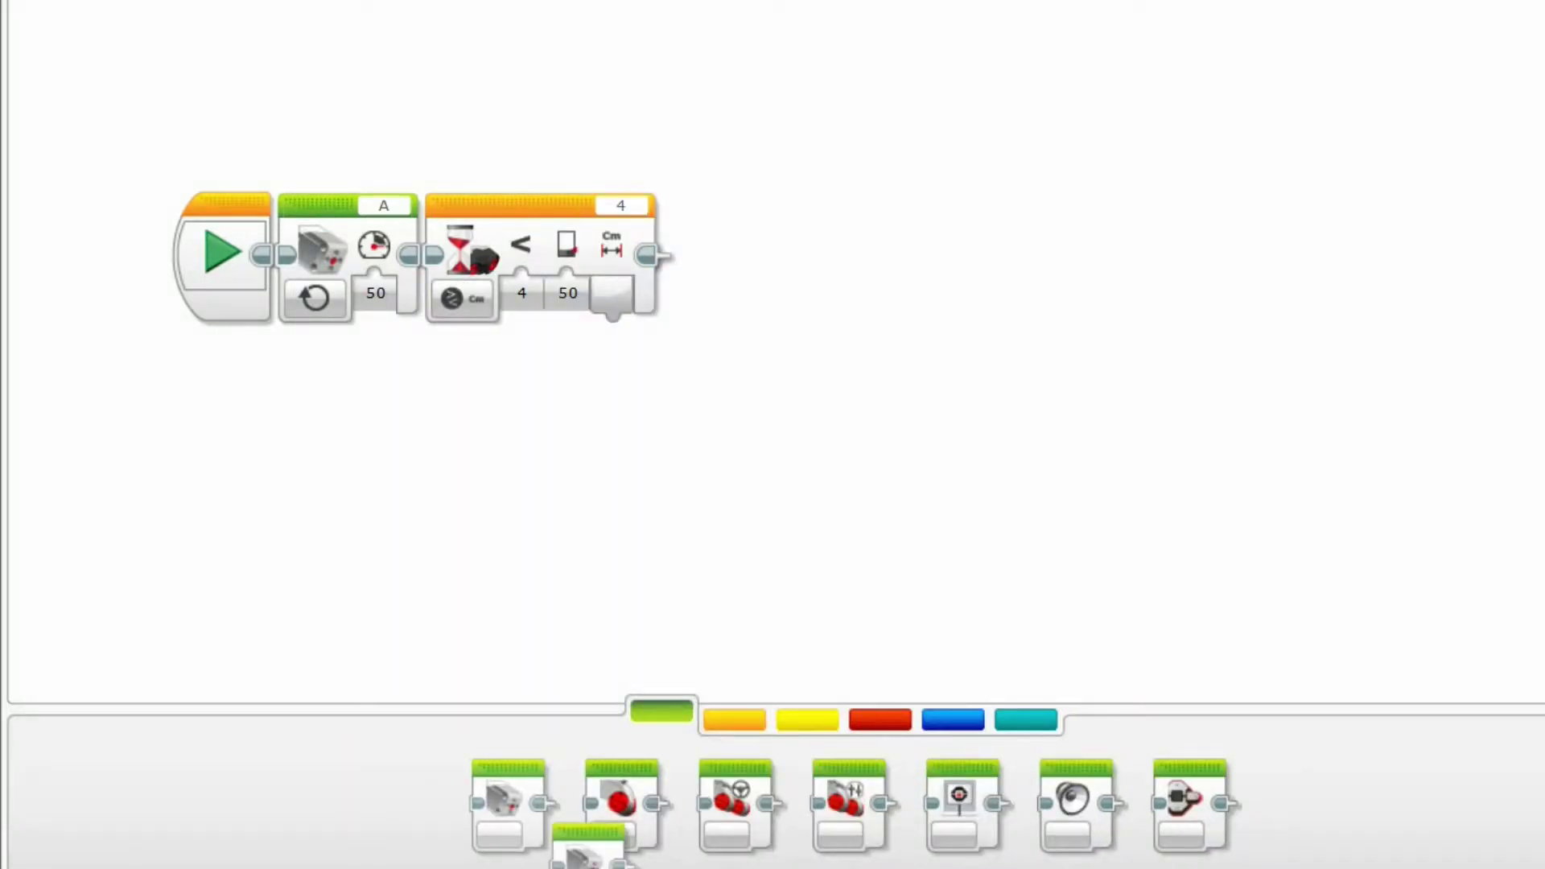
Step: Add a second motor block after the wait, set to Off
drag(588, 848, 773, 256)
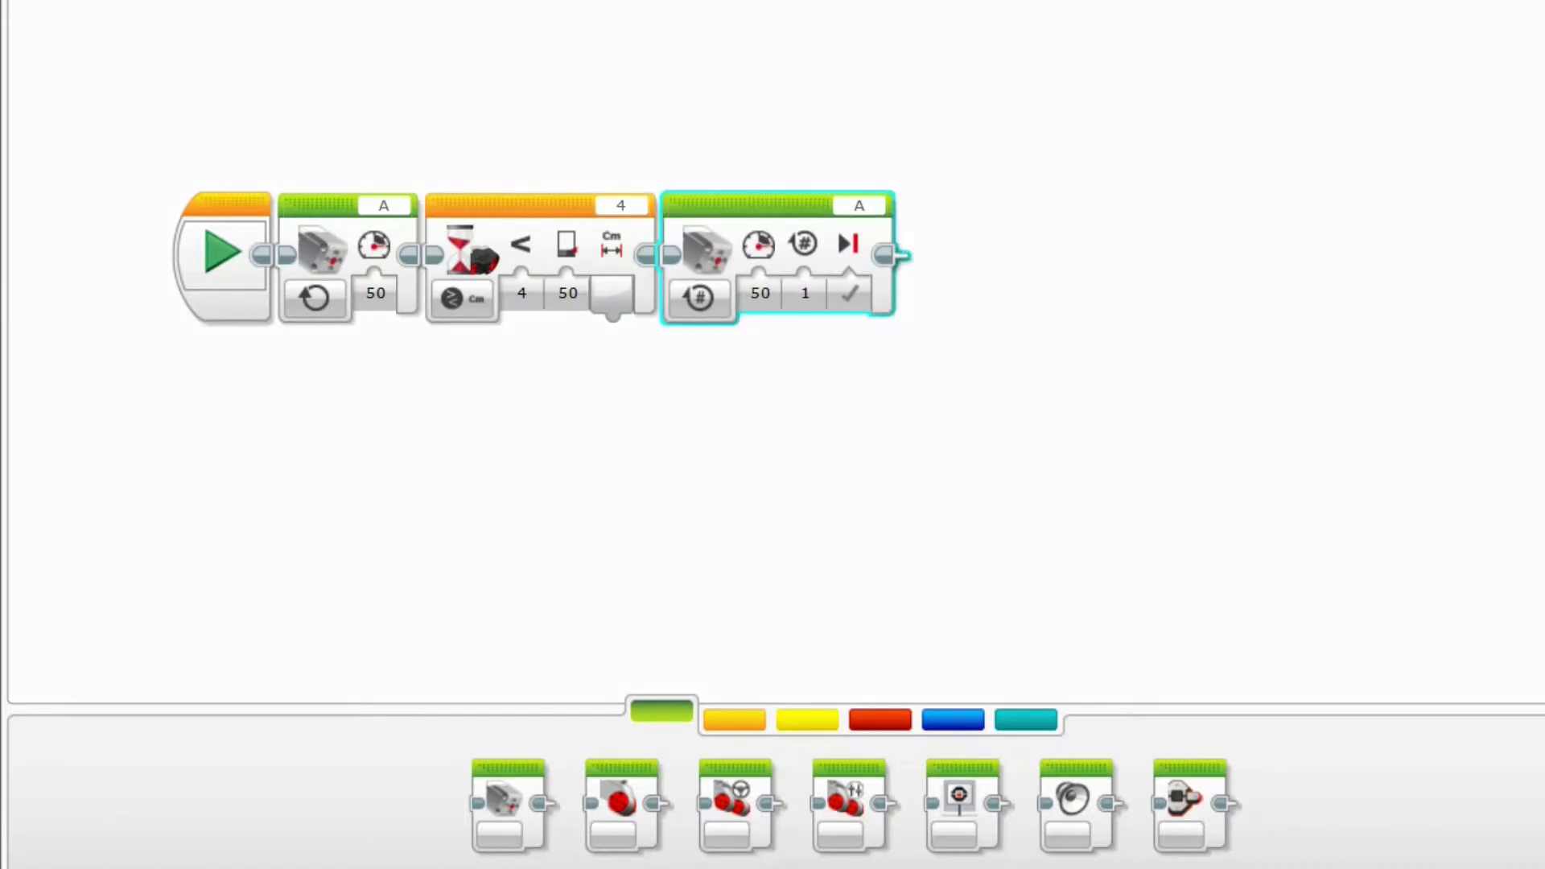
click(698, 298)
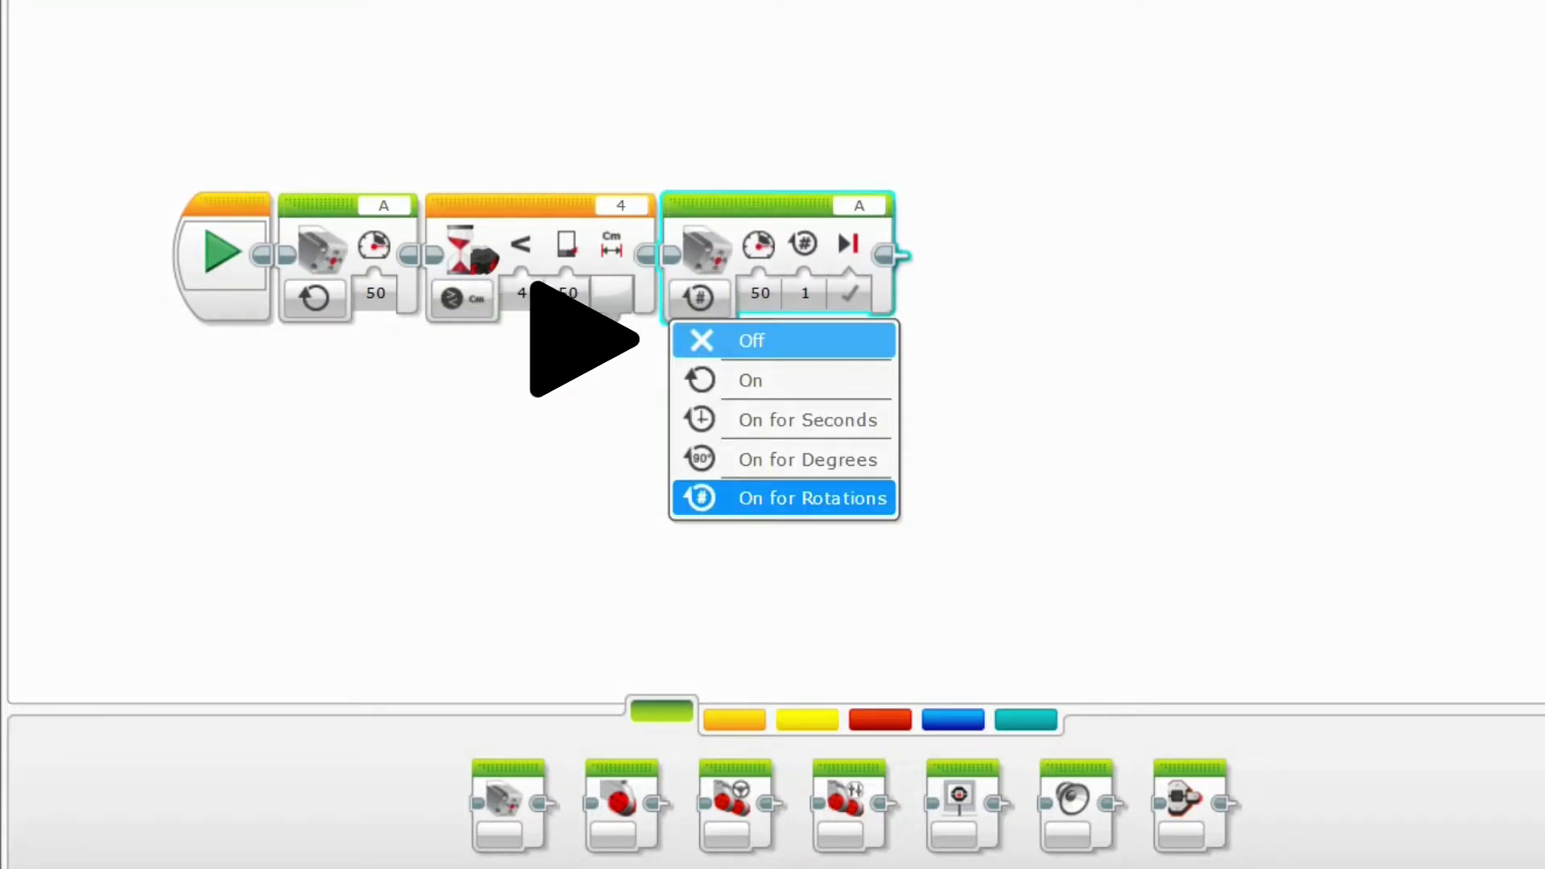
click(751, 341)
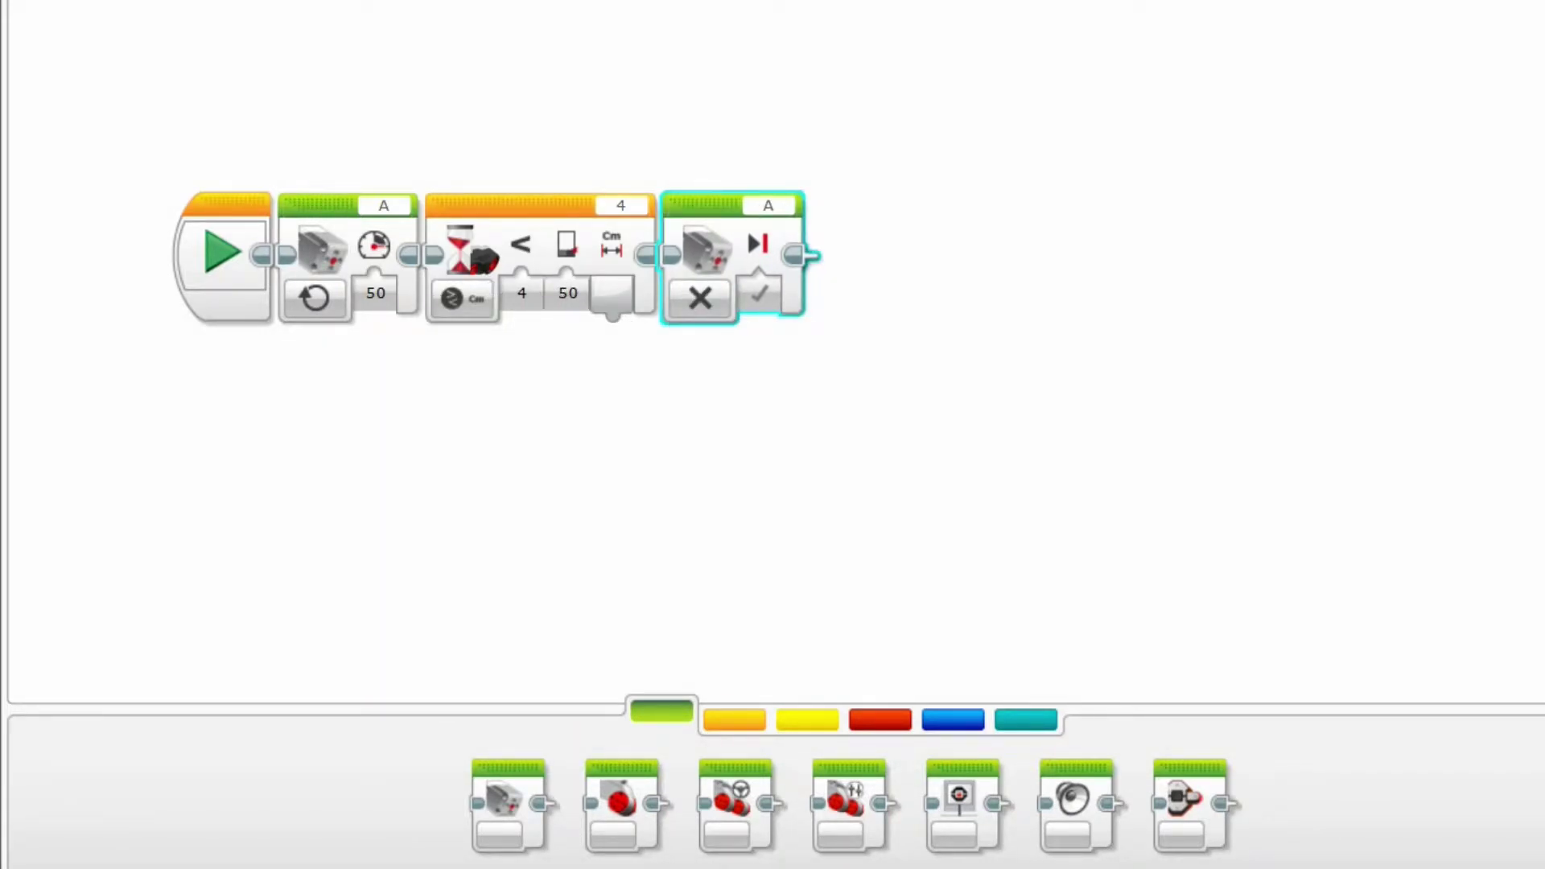